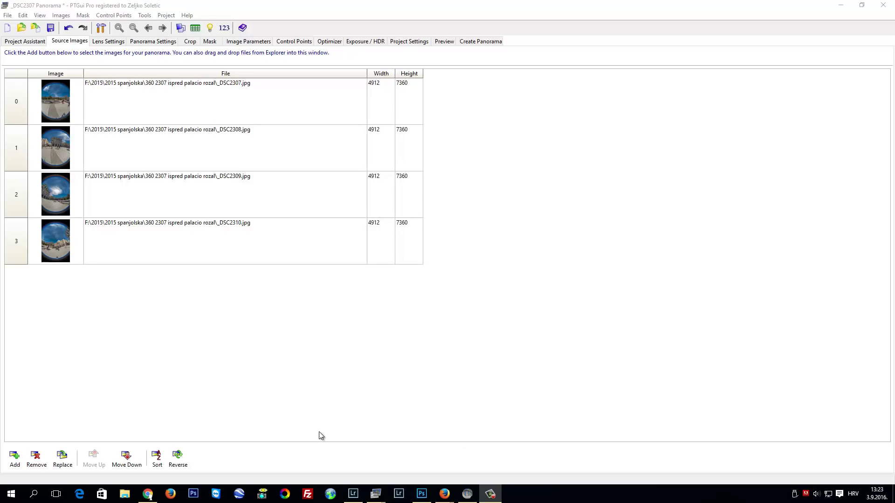
Switch from the PTGui Pro project to the Lightroom photo catalogue
click(351, 495)
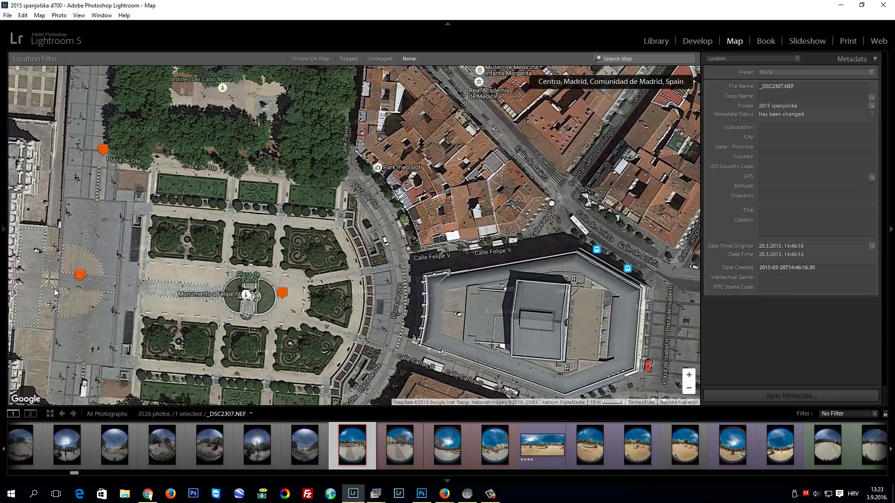
Open _DSC2307.NEF in Develop and review its HSL Hue and Luminance adjustments
click(701, 45)
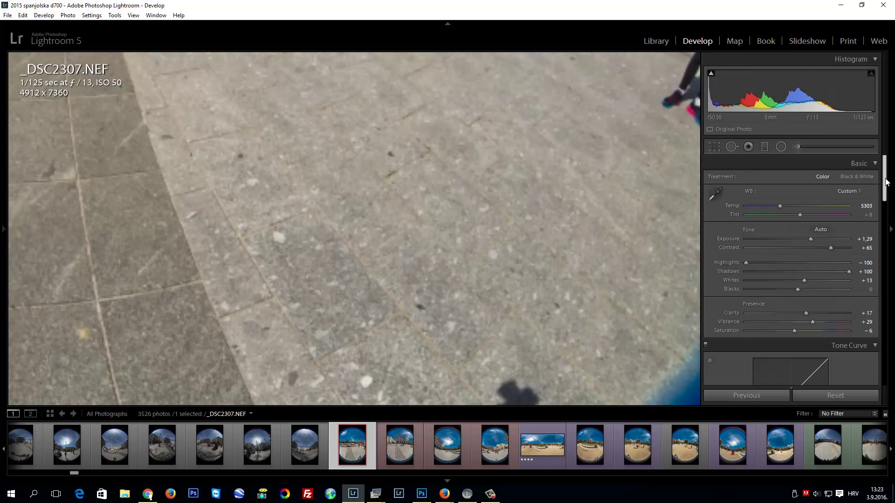
drag(886, 182, 885, 244)
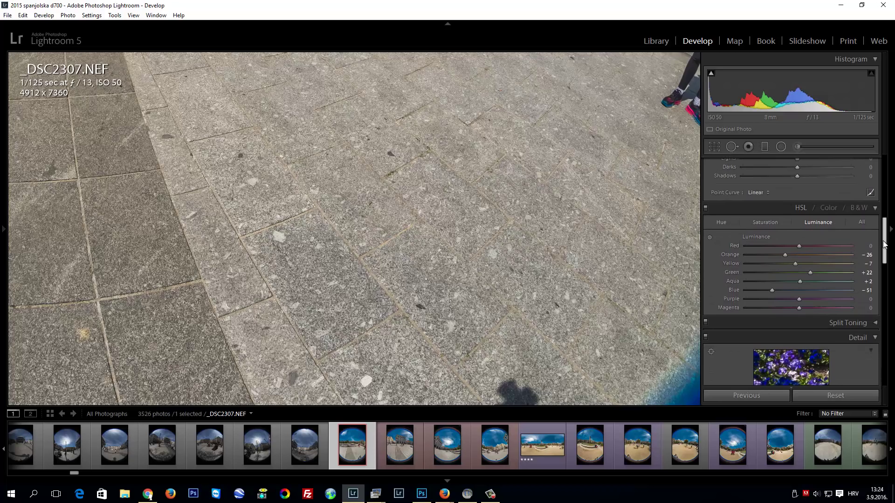
scroll(818, 219, down, 2)
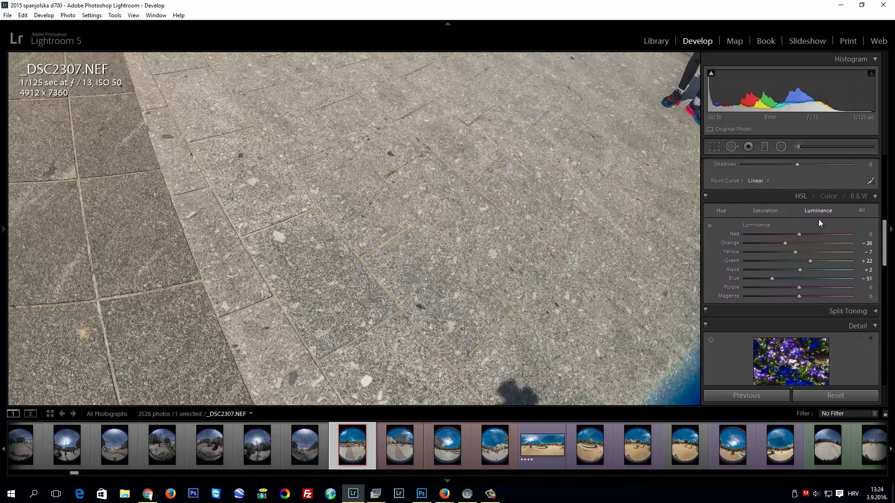
click(766, 212)
click(719, 212)
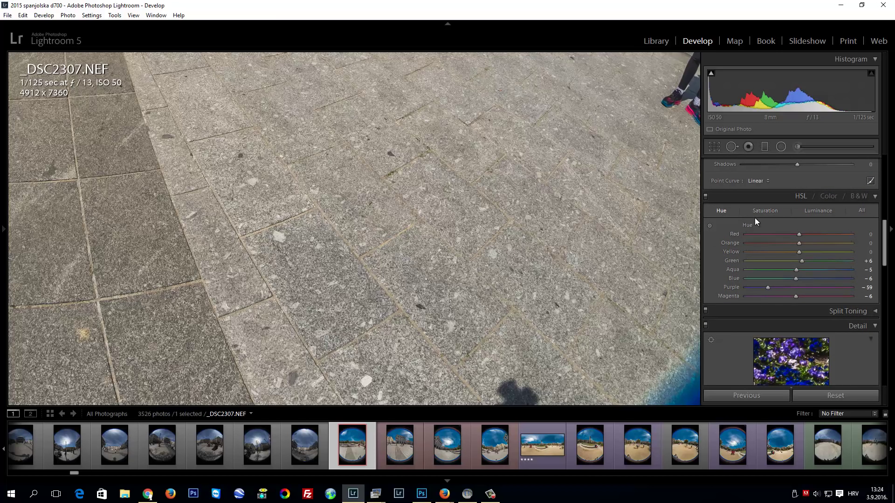
click(808, 214)
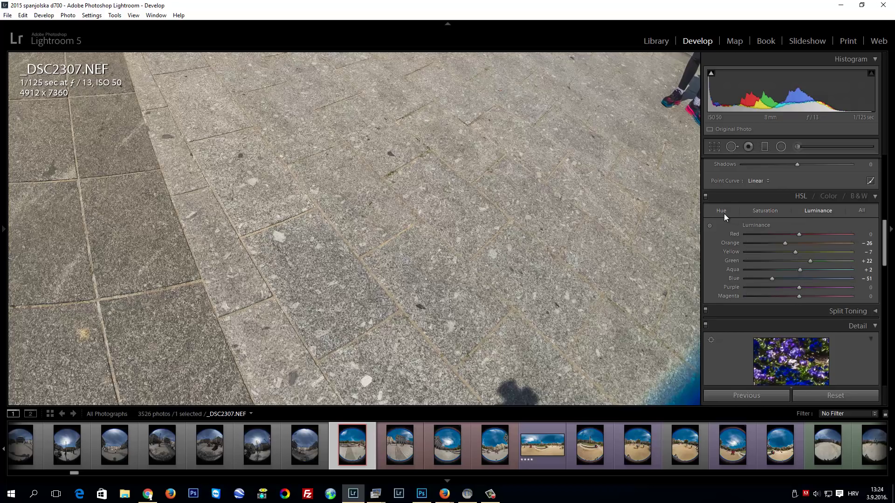
click(724, 213)
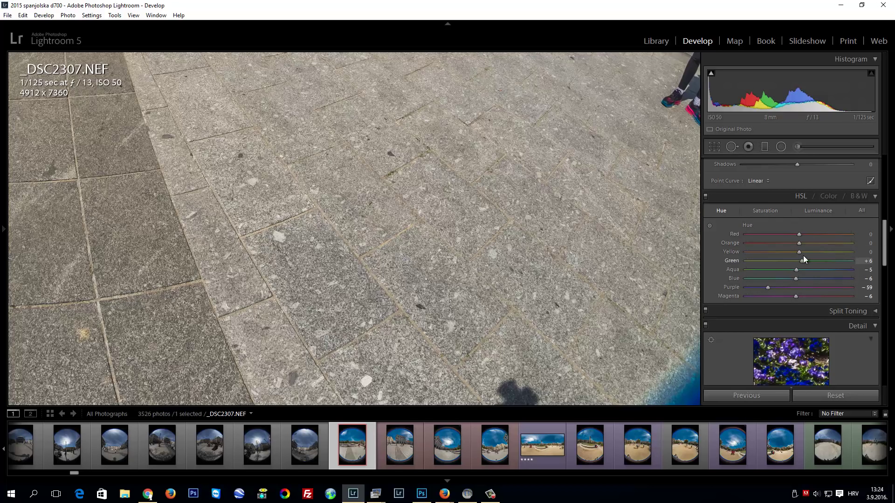
drag(884, 246, 884, 333)
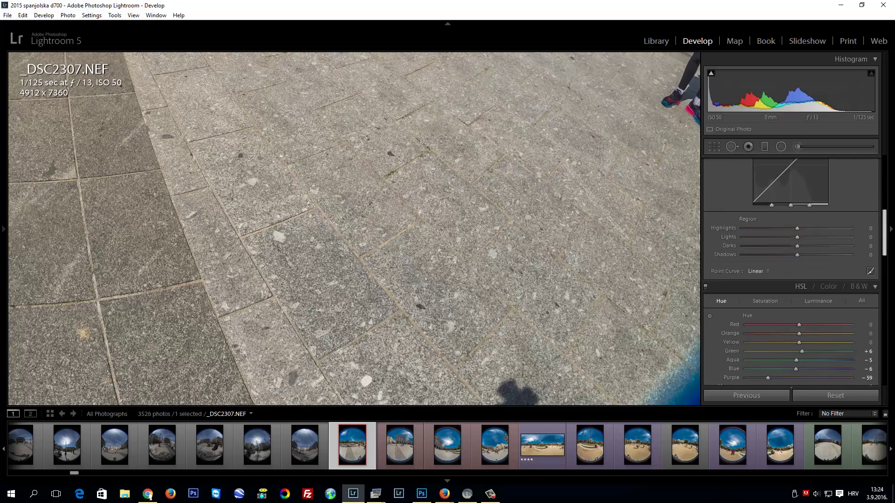
drag(884, 333, 885, 179)
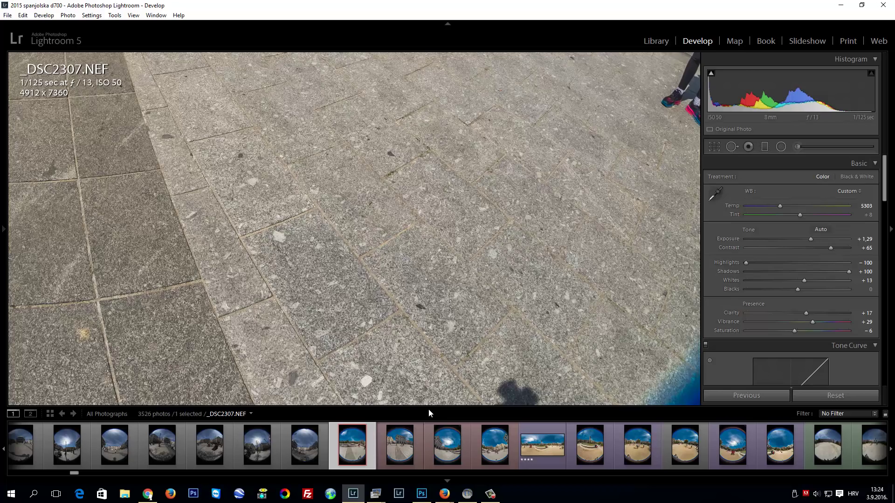
Return to the PTGui panorama project and show its Project Assistant overview
click(353, 493)
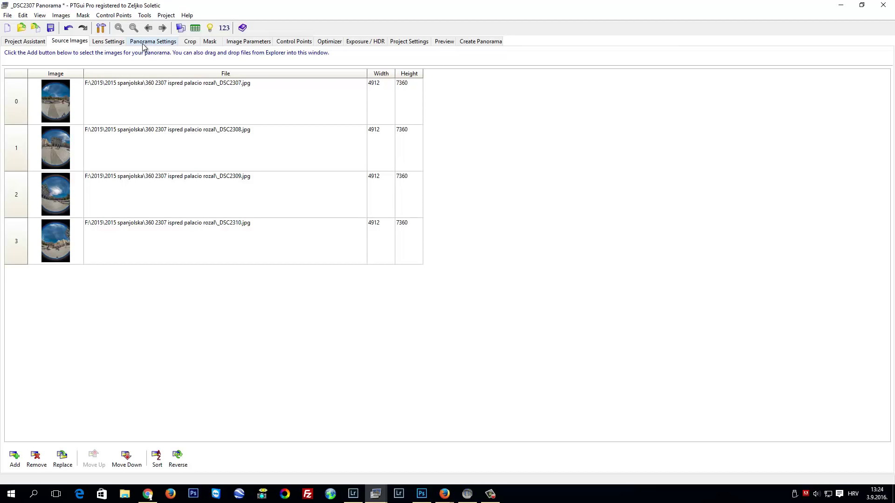
click(24, 42)
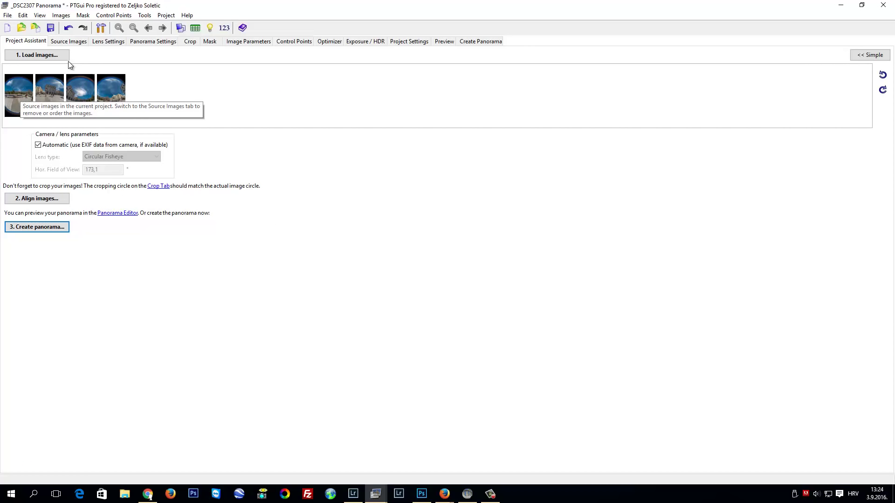
Step through the masks of source images 0–3, then move on to Control Points
click(209, 41)
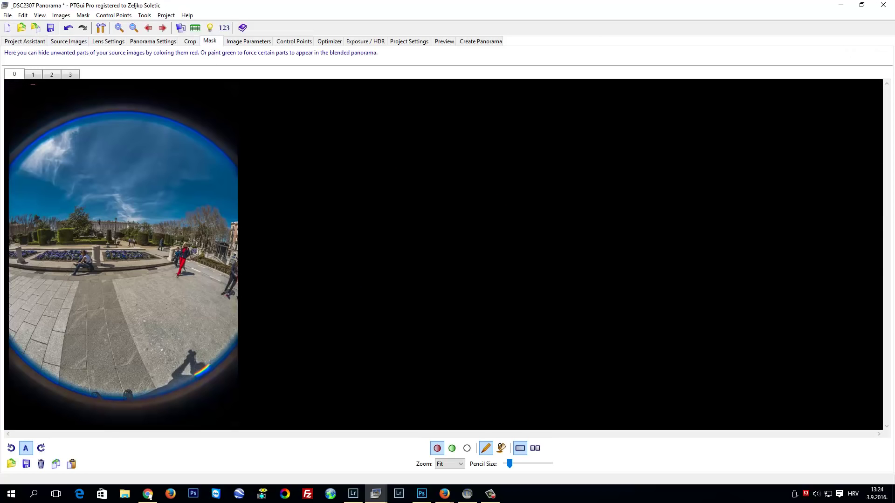
click(31, 75)
key(Right)
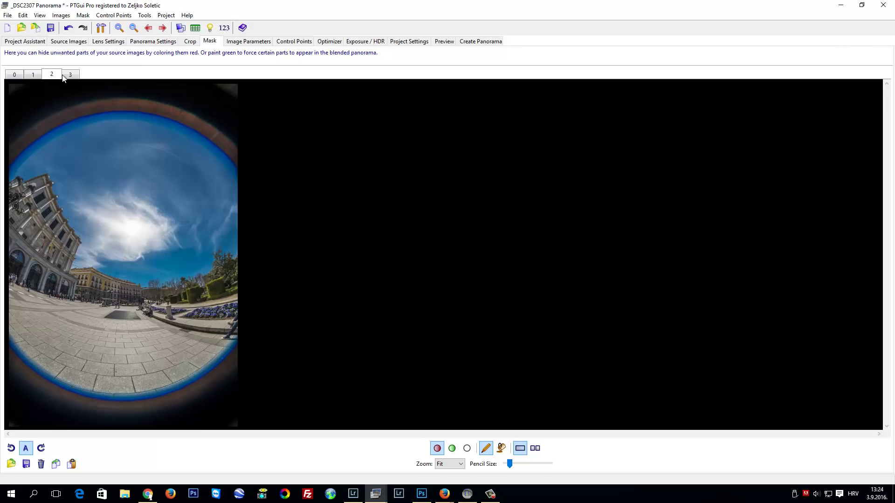
key(Right)
key(Right)
click(291, 42)
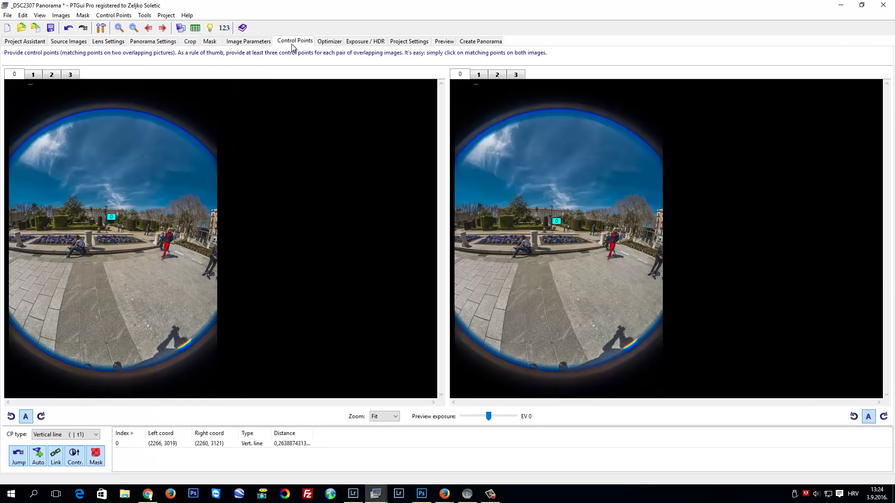
Compare control points across image pairs 0, 1 and 2, then go to Create Panorama
click(32, 74)
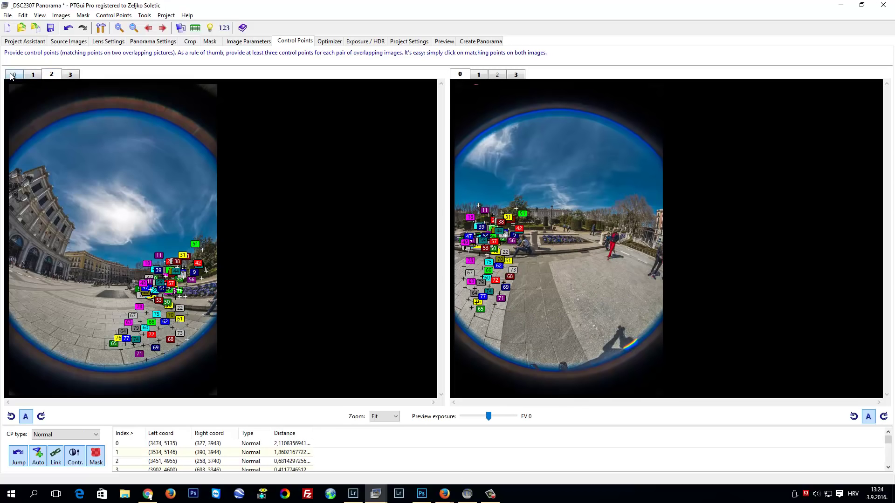
click(13, 75)
click(495, 74)
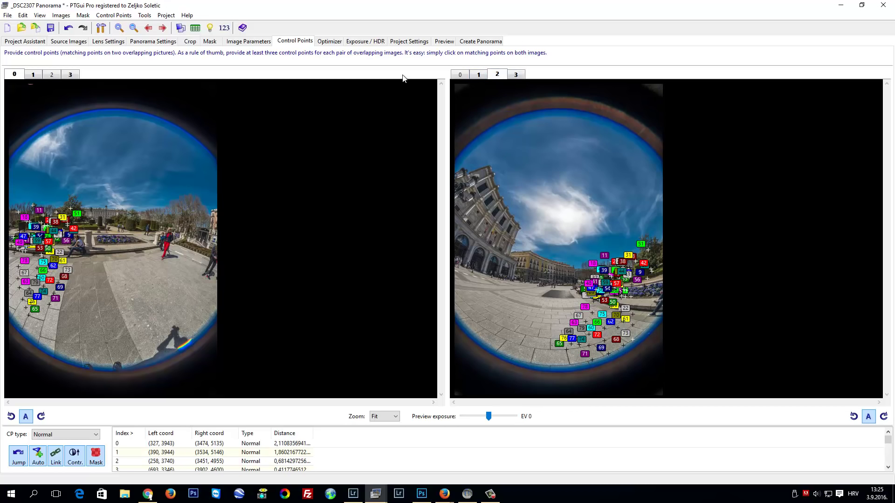
click(460, 74)
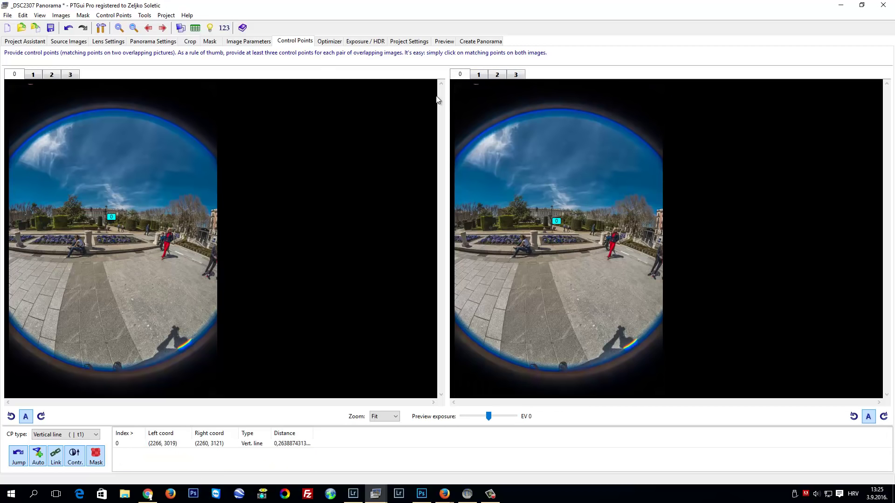
click(478, 74)
click(32, 74)
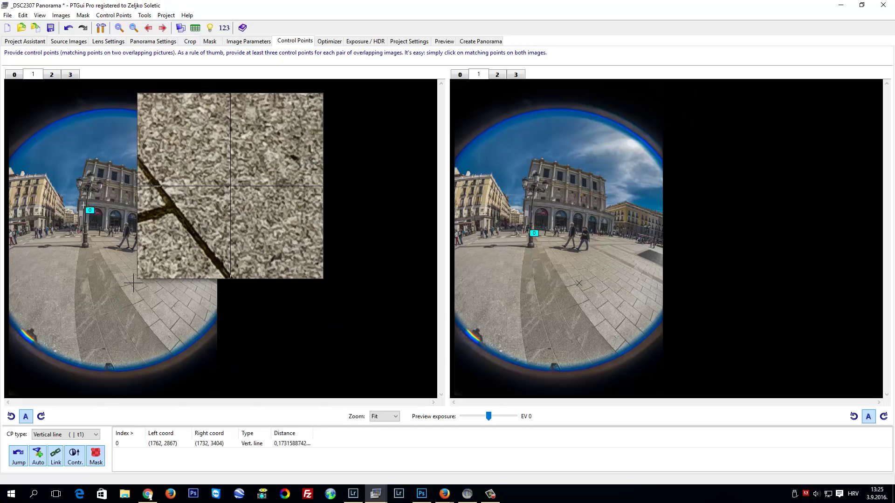
click(480, 41)
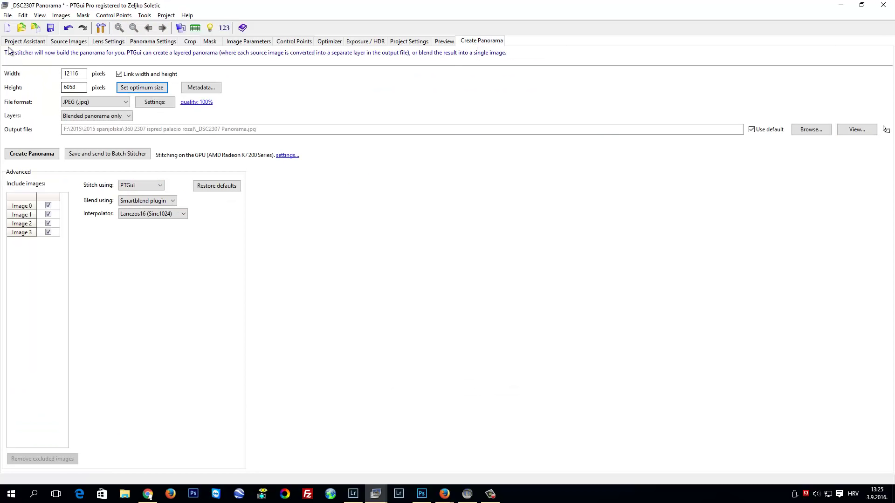
Save the project, stitch _DSC2307 Panorama.jpg over the existing file, and list viewing options
click(7, 15)
click(22, 84)
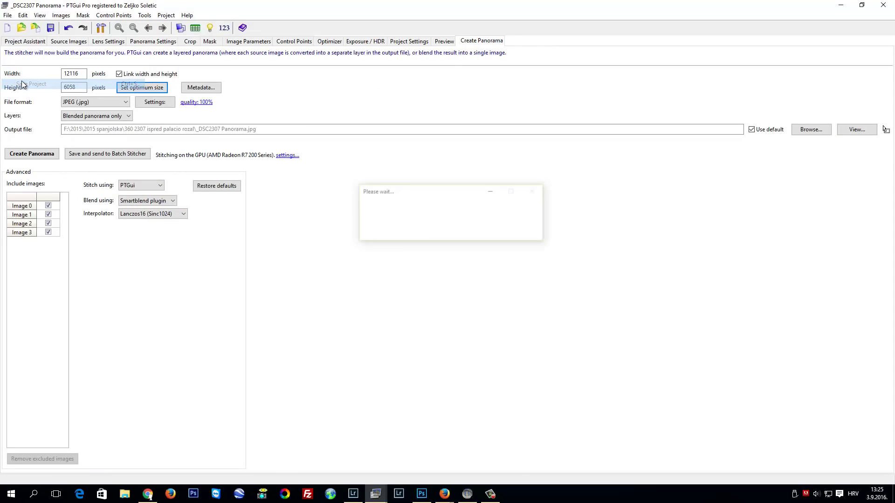
click(34, 155)
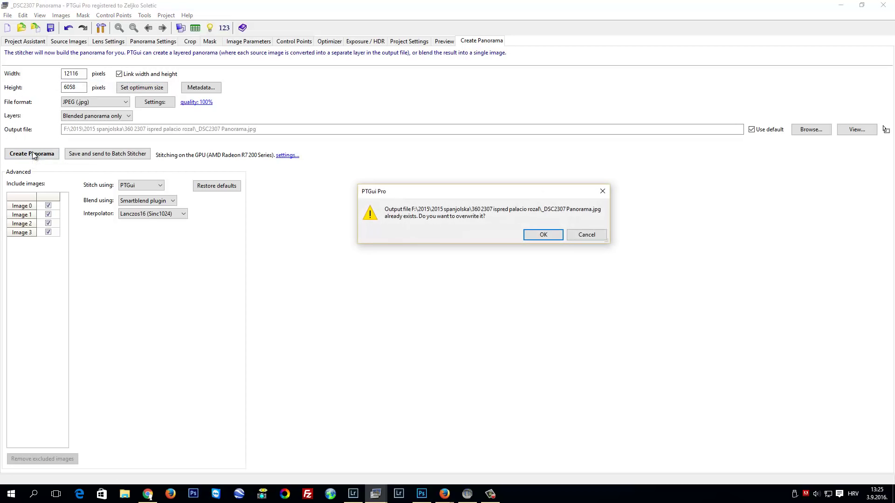
click(543, 235)
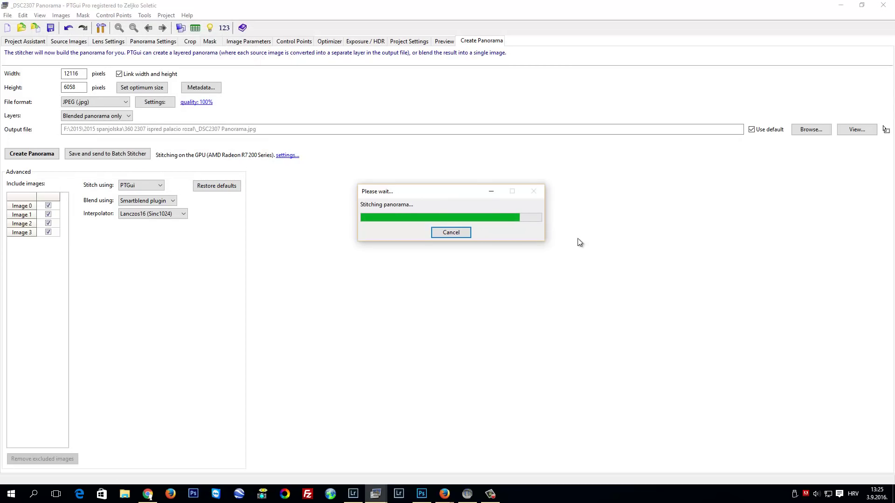
click(858, 129)
Open the panorama in PTGui Viewer and pan past the yellow buildings and flowerbeds to the paving
click(834, 137)
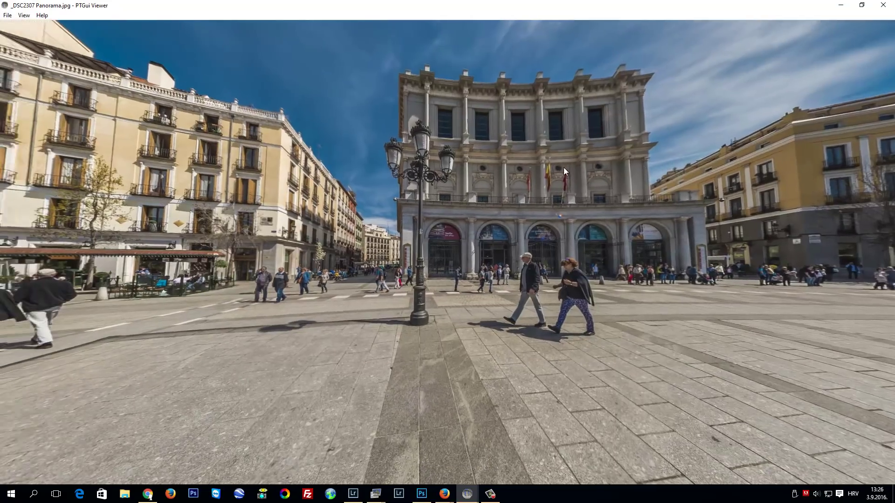
scroll(535, 174, up, 4)
mouse_move(535, 174)
mouse_down()
mouse_move(548, 227)
mouse_move(468, 338)
mouse_up()
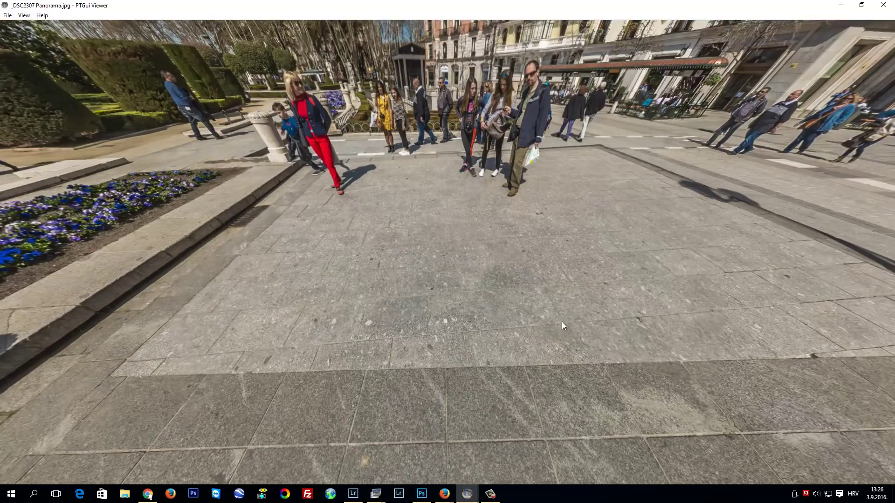
scroll(549, 320, up, 2)
mouse_move(704, 306)
mouse_down()
mouse_move(569, 301)
mouse_move(622, 264)
mouse_move(540, 269)
mouse_up()
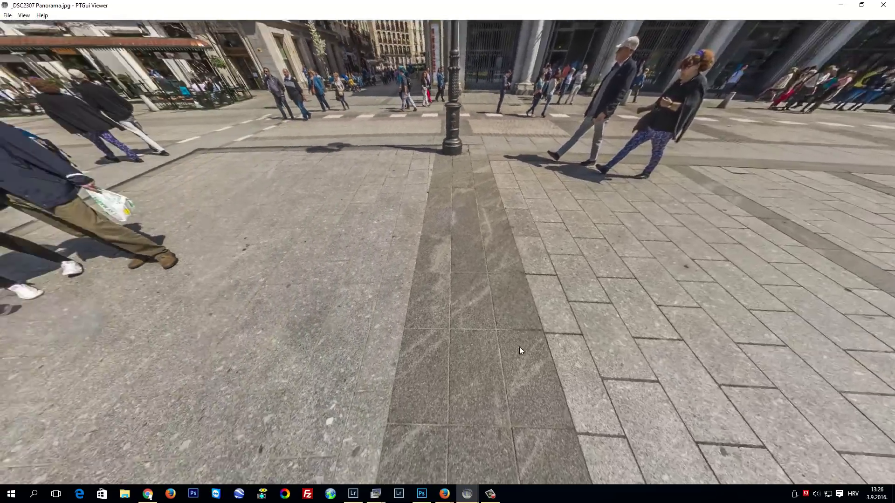
drag(540, 264, 528, 382)
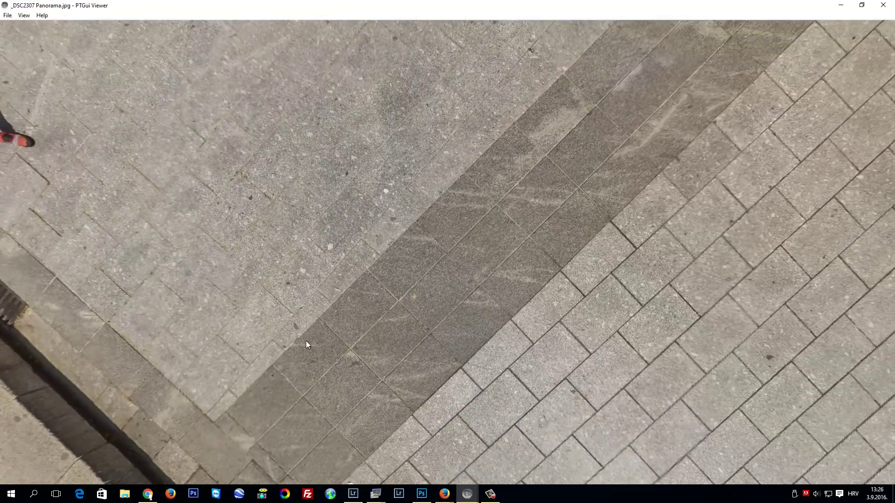
scroll(305, 340, up, 5)
scroll(376, 337, down, 4)
Tilt up across the sky, then back down to the plaza and palace gardens
drag(444, 328, 456, 224)
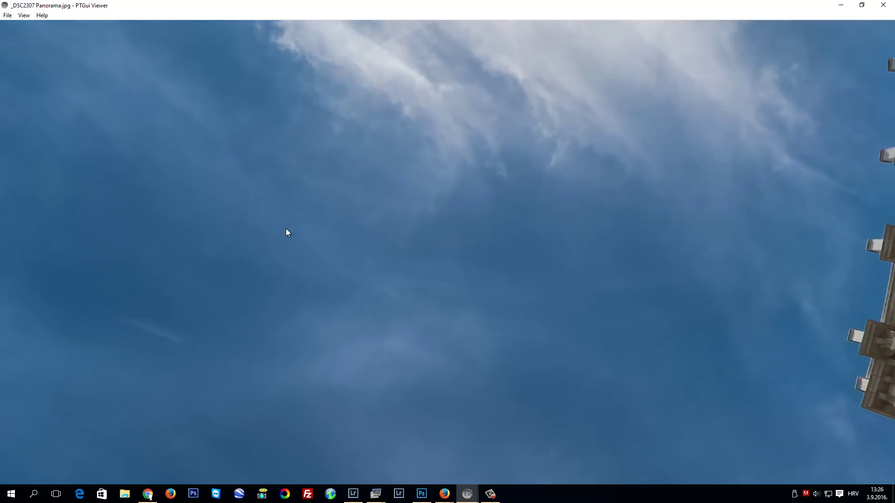
drag(455, 225, 440, 246)
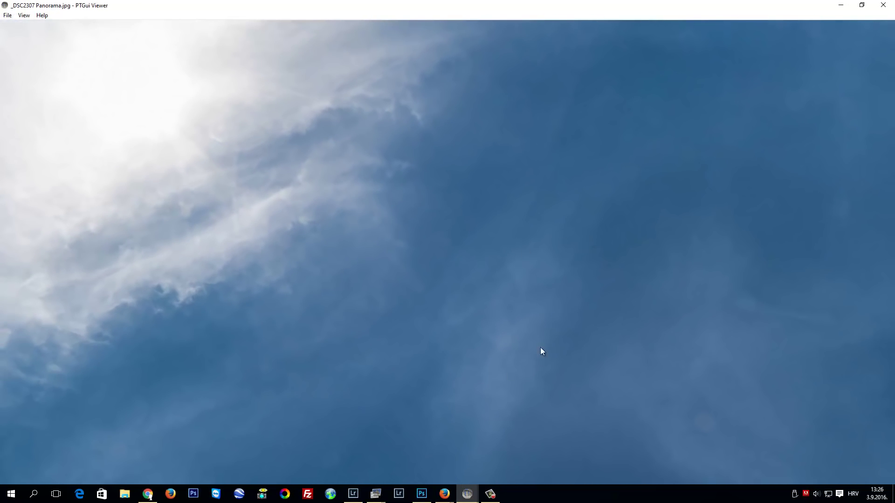
mouse_move(409, 308)
mouse_down()
mouse_move(567, 350)
mouse_move(578, 294)
mouse_move(613, 294)
mouse_move(594, 344)
mouse_move(462, 336)
mouse_move(582, 311)
mouse_move(454, 305)
mouse_move(468, 299)
mouse_move(543, 316)
mouse_up()
scroll(543, 317, up, 3)
scroll(631, 337, down, 3)
mouse_move(631, 337)
mouse_down()
mouse_move(660, 377)
mouse_move(652, 365)
mouse_move(656, 373)
mouse_move(540, 372)
mouse_up()
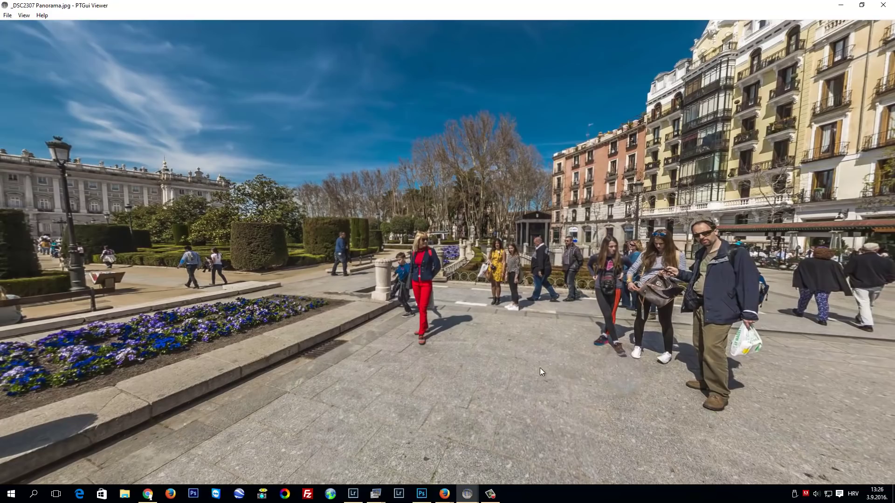
mouse_move(540, 368)
mouse_down()
mouse_move(681, 347)
mouse_move(540, 352)
mouse_move(670, 337)
mouse_move(690, 319)
mouse_move(728, 338)
mouse_up()
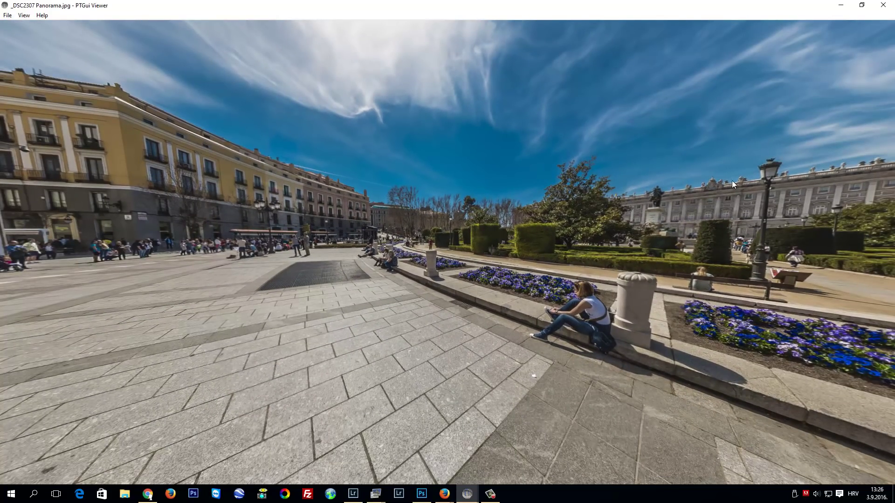
click(491, 493)
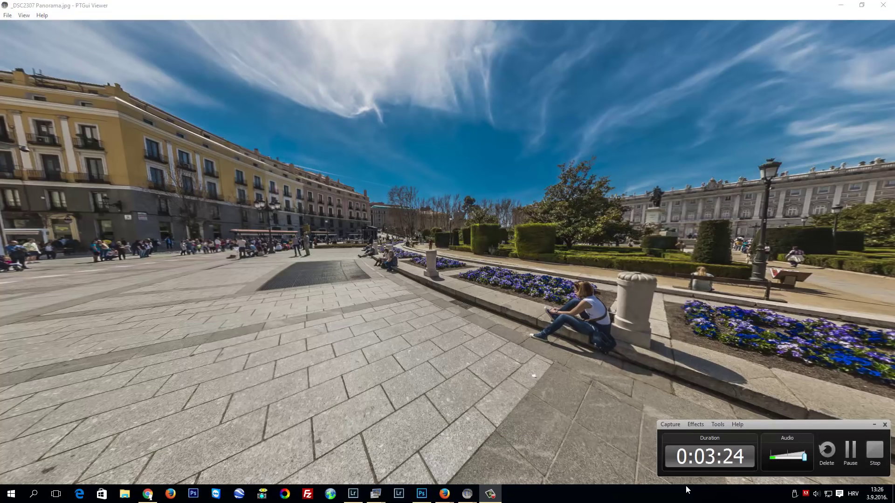